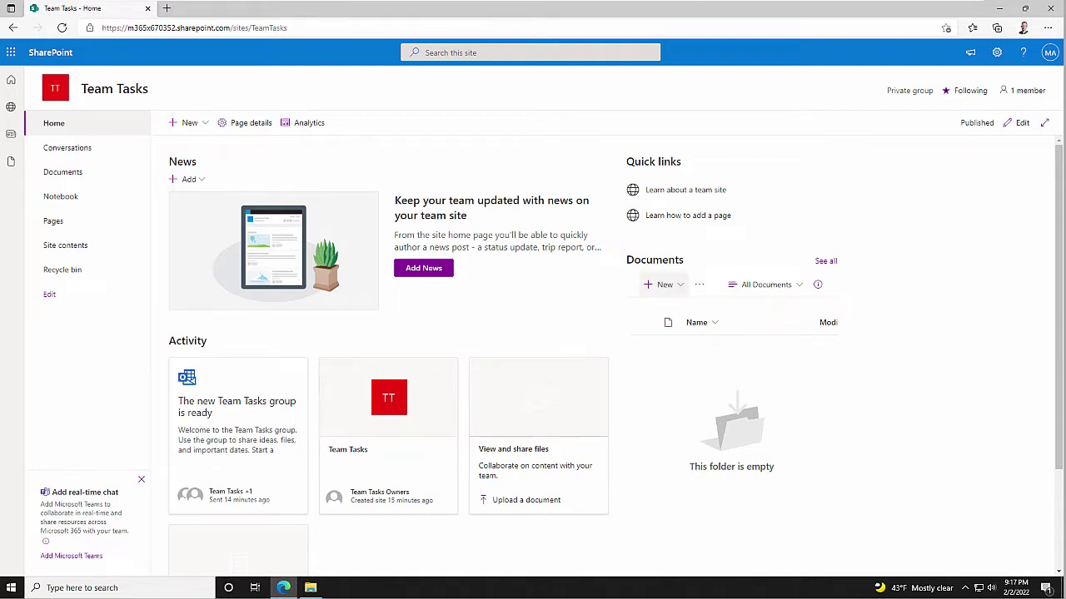
Open the Team Tasks site contents from the left navigation.
click(73, 252)
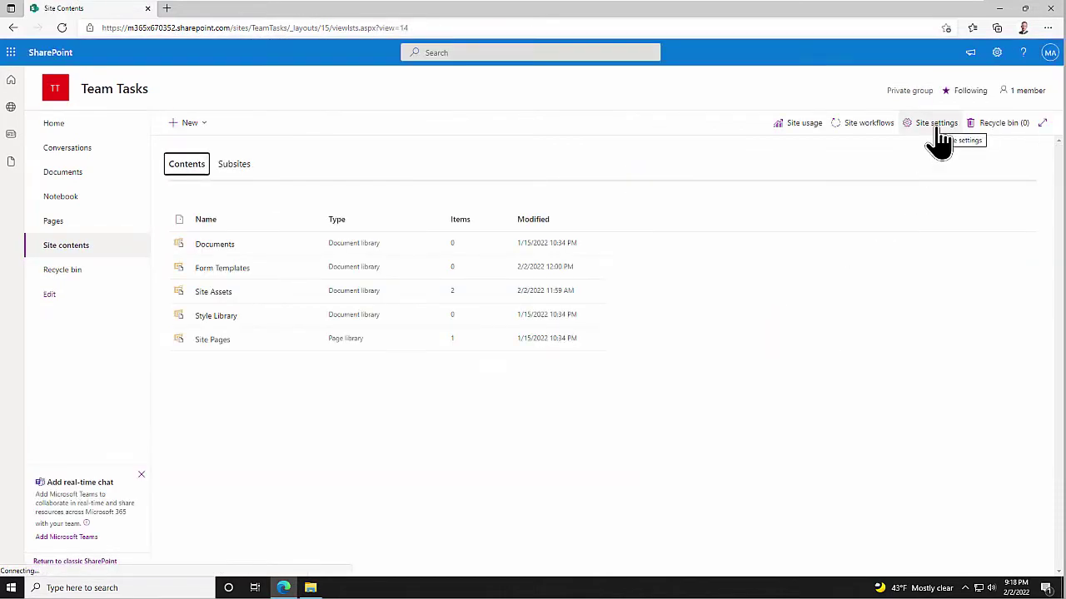
Go to Site settings and open the Solutions gallery under Web Designer Galleries.
click(939, 132)
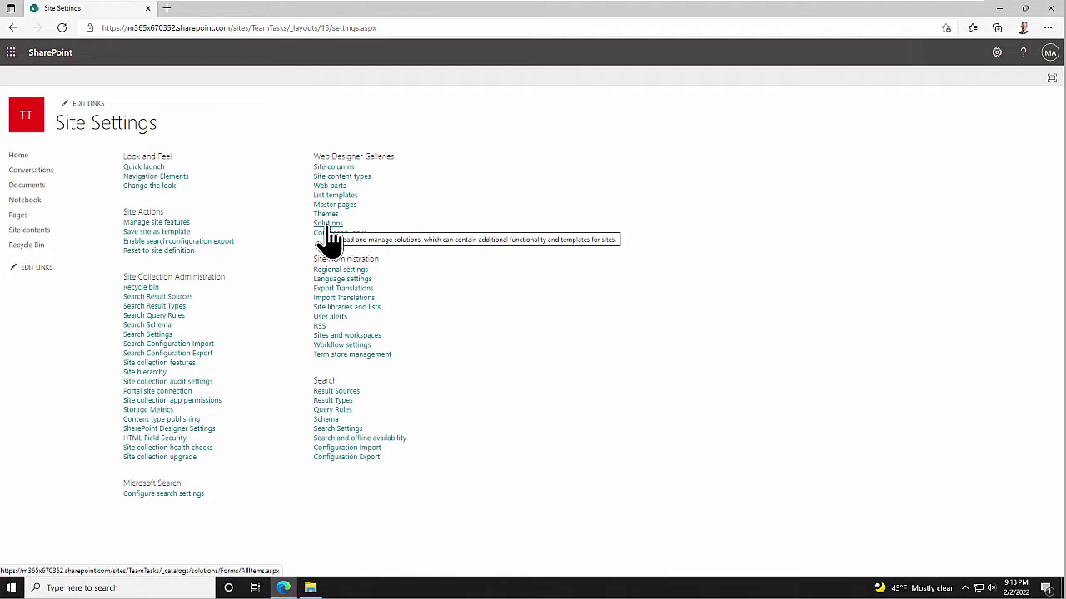
click(328, 224)
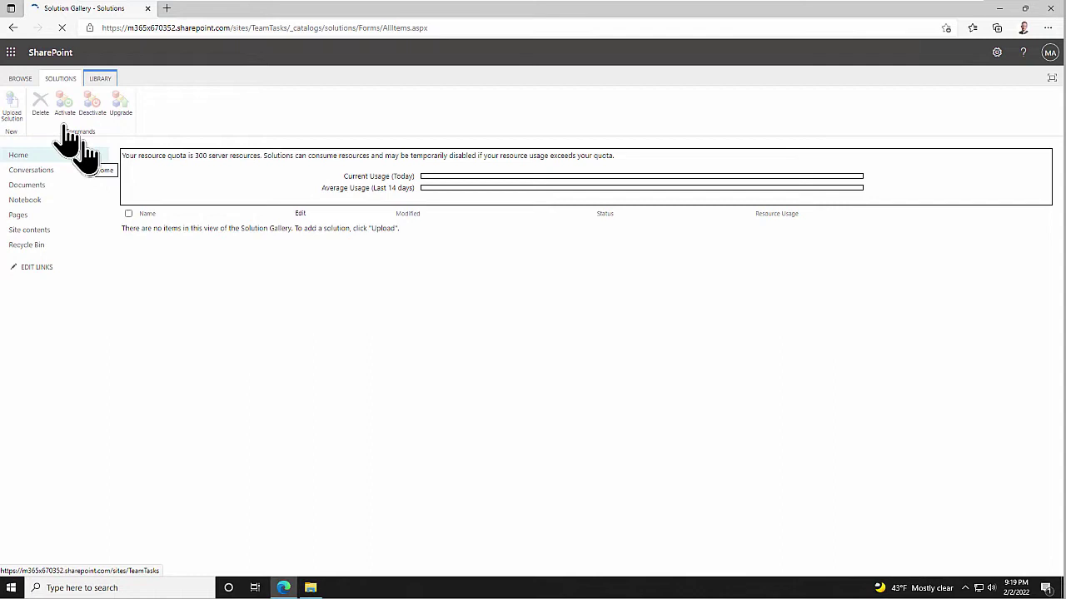
Start a new solution upload and pick KTMSP_Sand_10_0_3_9.wsp from the Desktop.
click(12, 104)
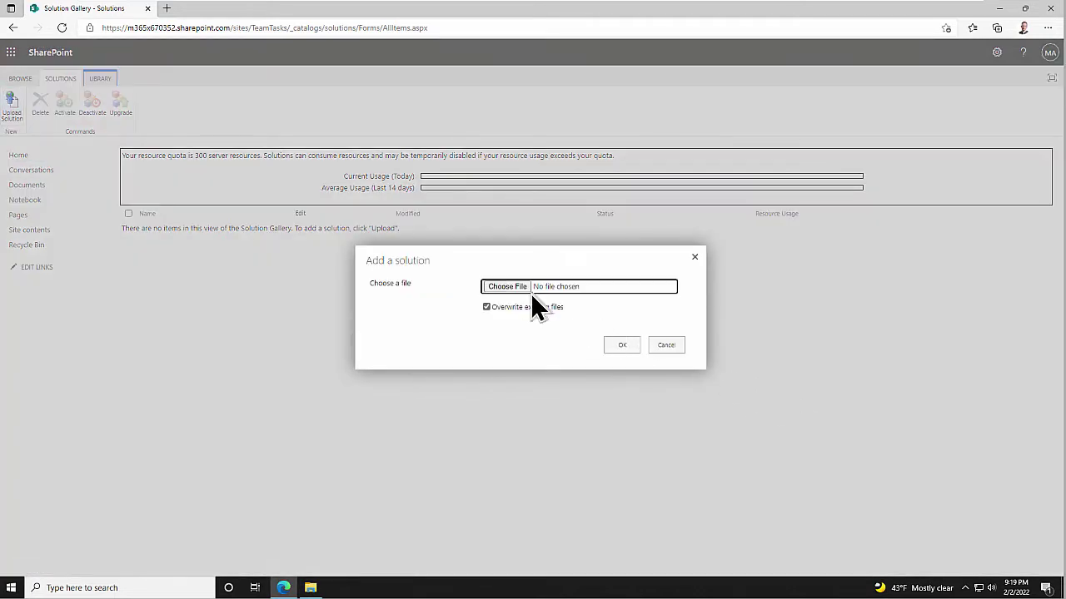
click(502, 287)
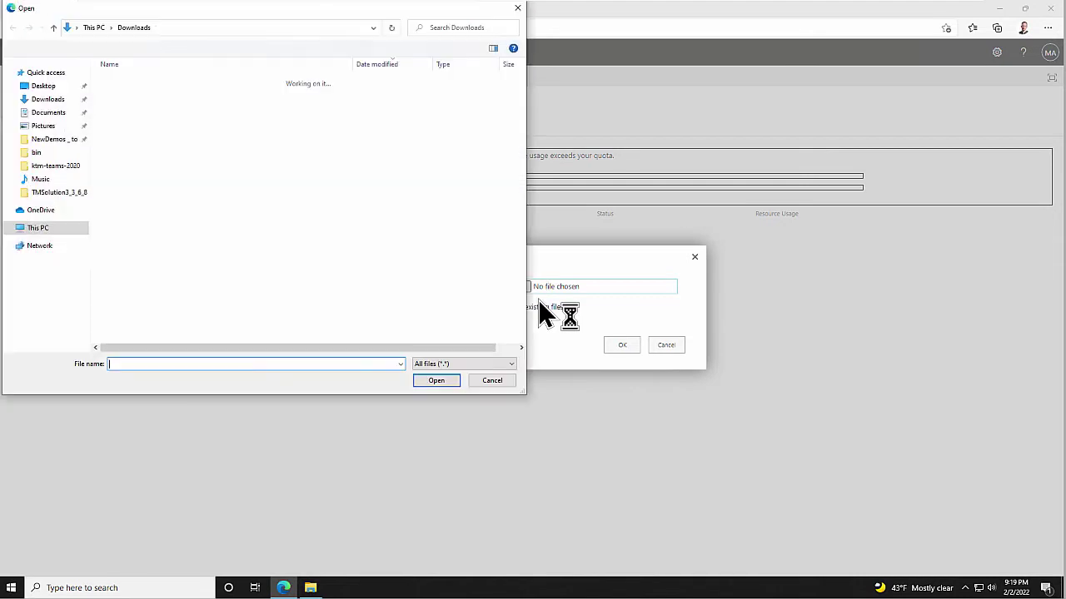
click(43, 86)
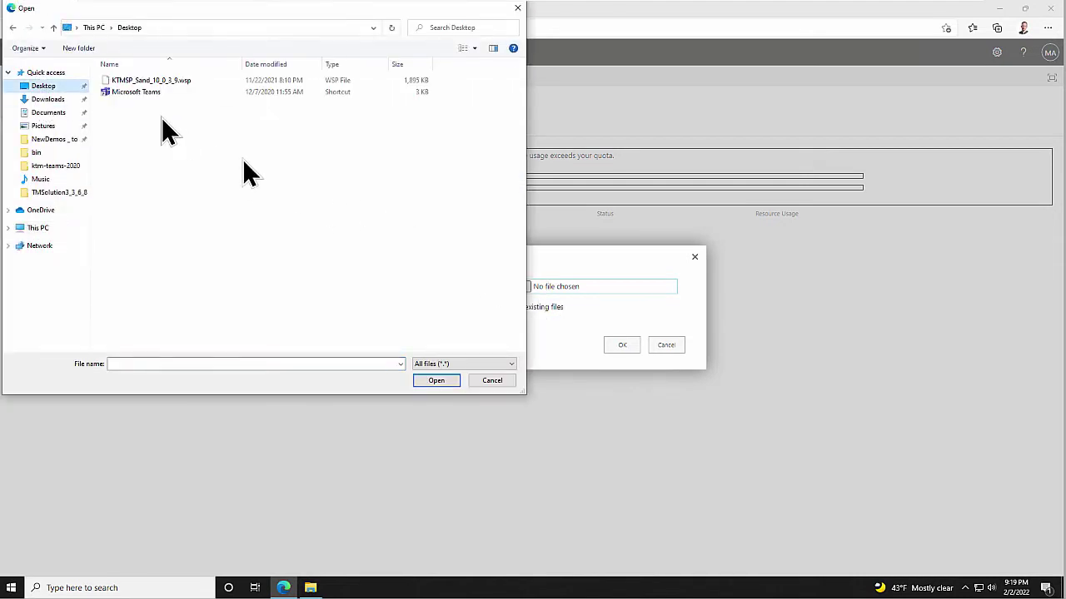
click(129, 83)
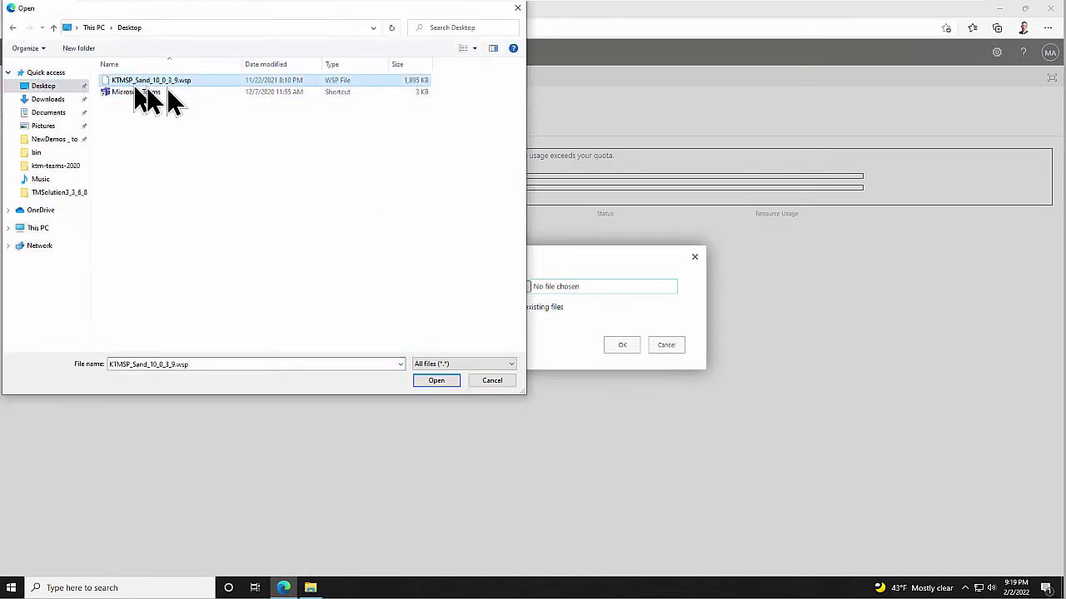
click(434, 385)
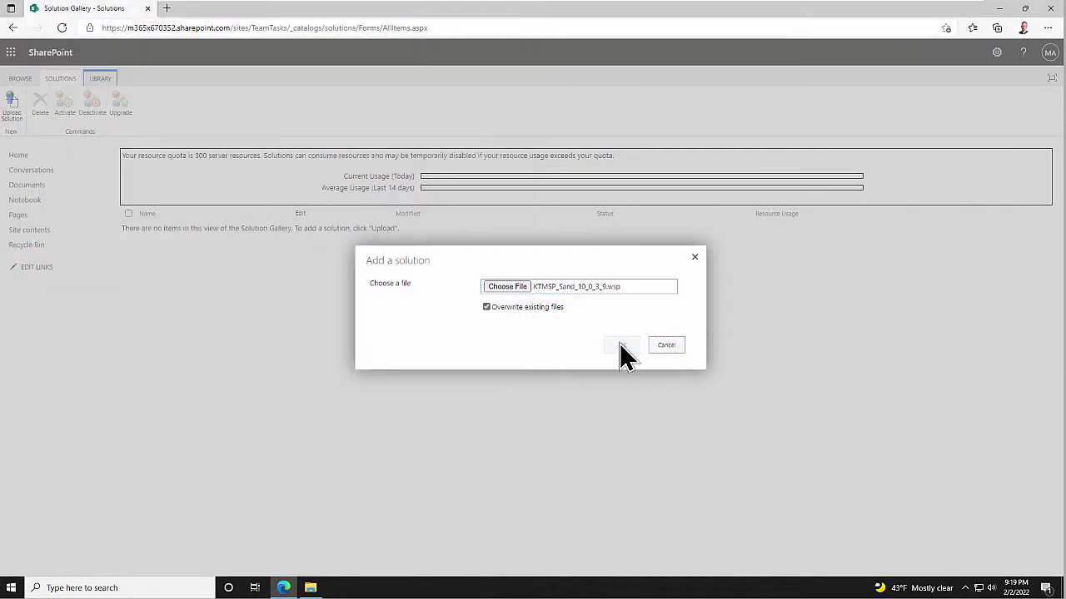
Upload KTMSP_Sand_10_0_3_9.wsp and activate it in the solution gallery.
click(622, 345)
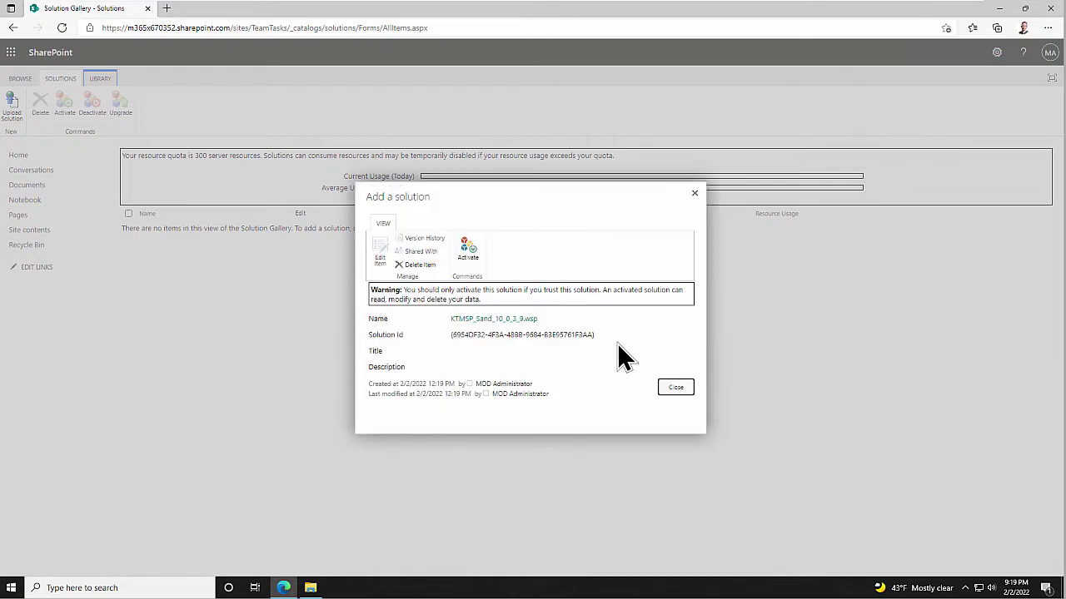
click(465, 250)
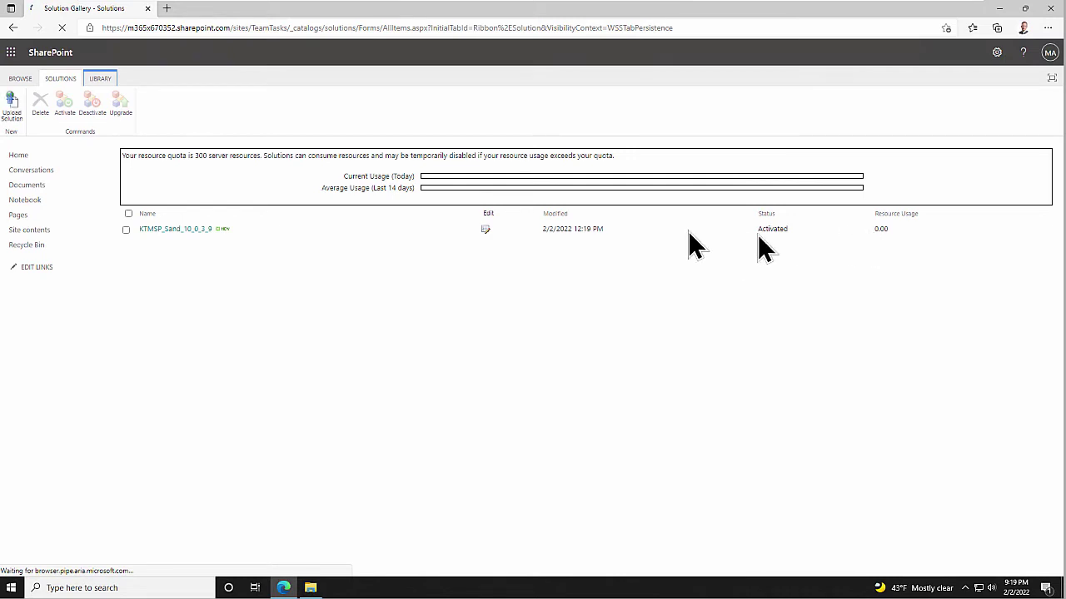
Return to Site Settings and activate the Kanban Task Manager for SharePoint 10.0.3.9 feature.
right_click(14, 29)
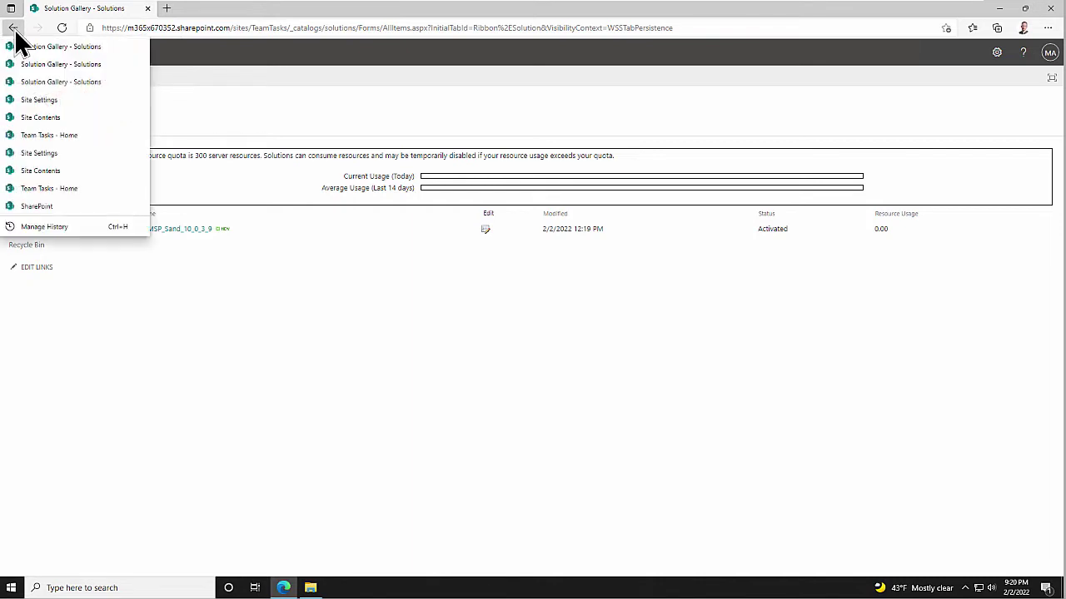
click(49, 105)
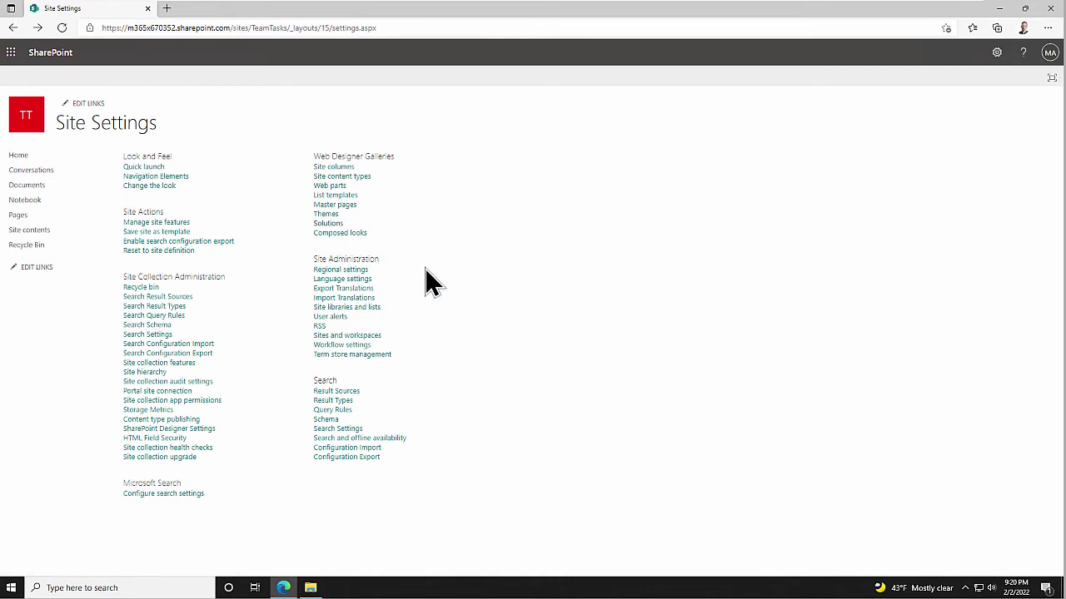
click(158, 225)
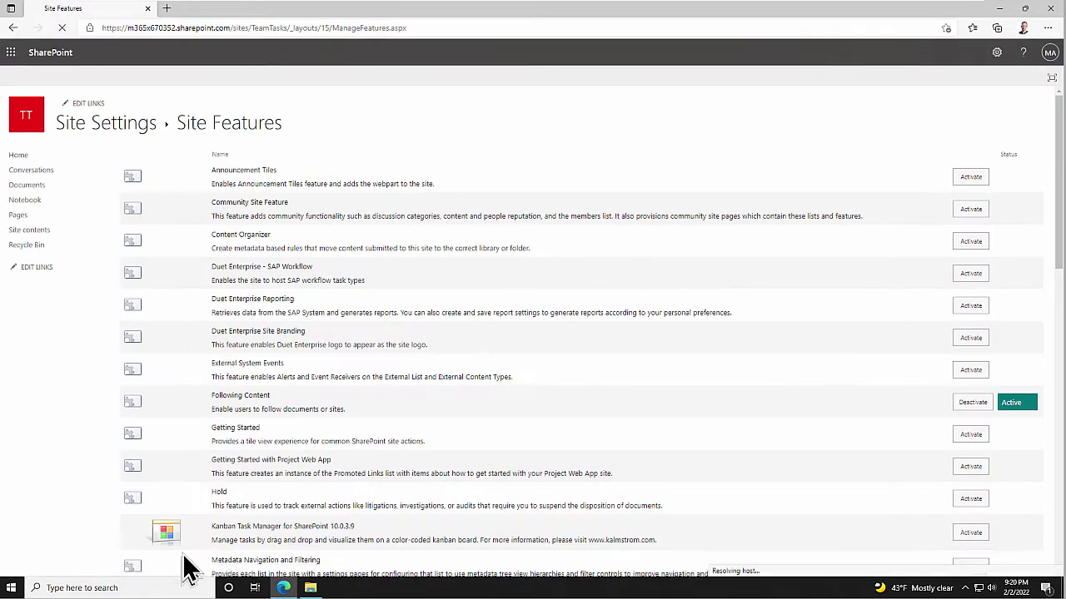
click(970, 532)
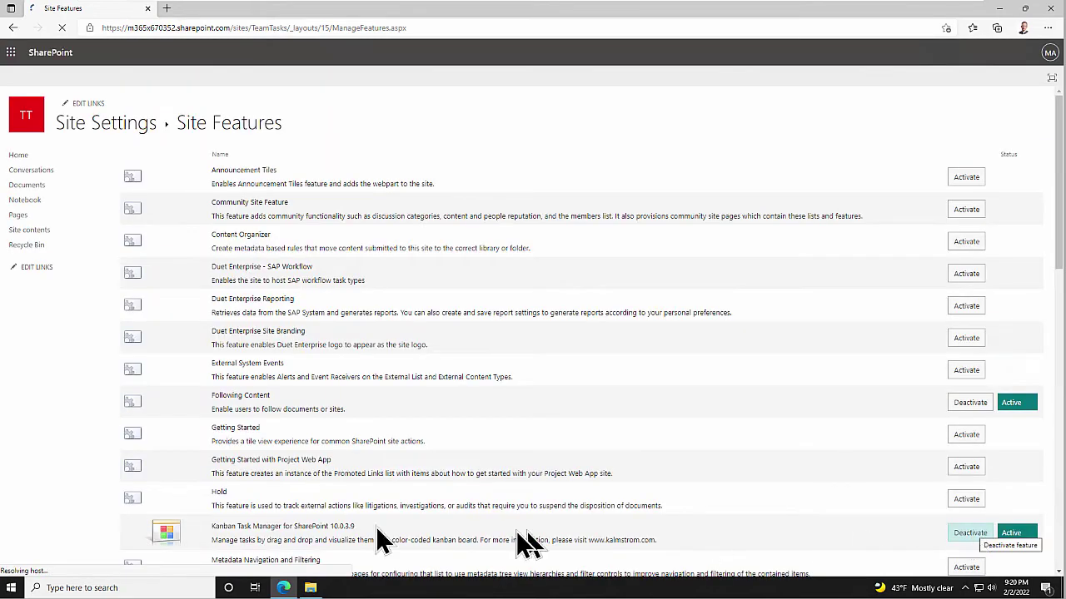
From site contents, add a Tasks app list named 'Tasks'.
click(29, 233)
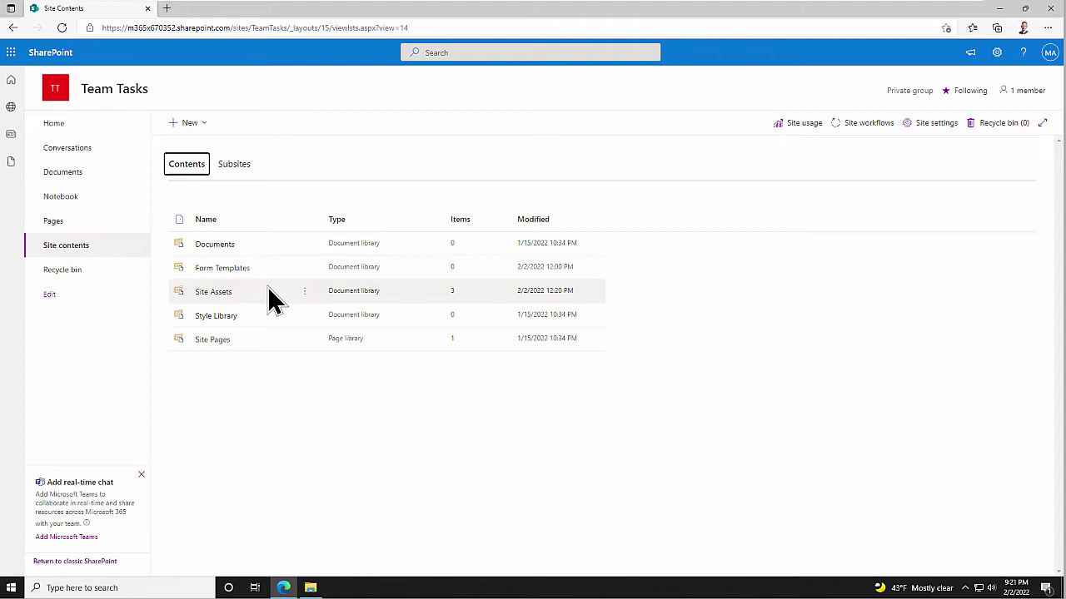
click(204, 129)
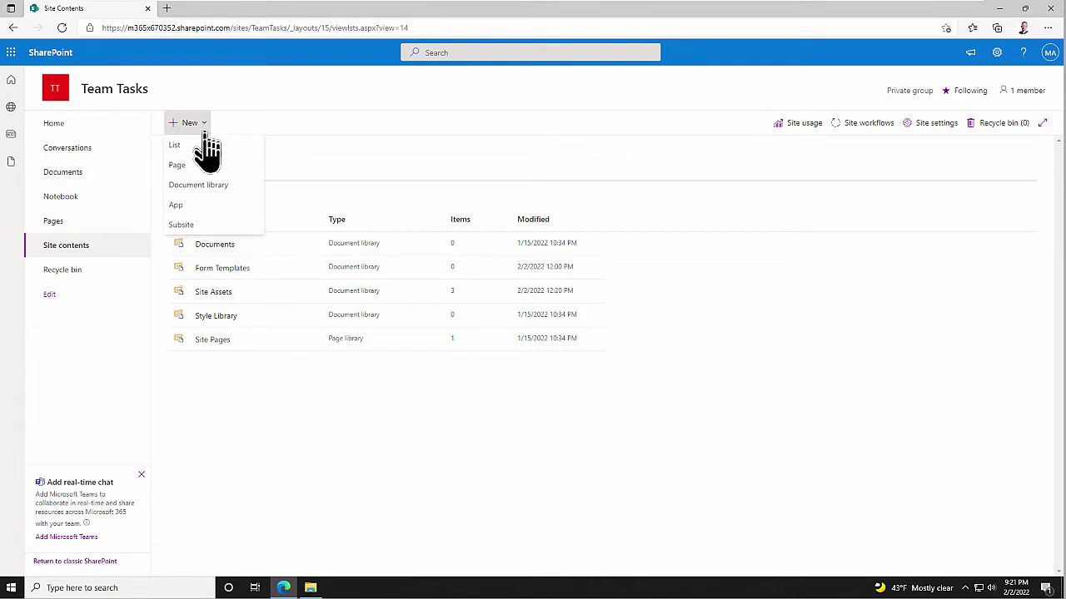
click(184, 207)
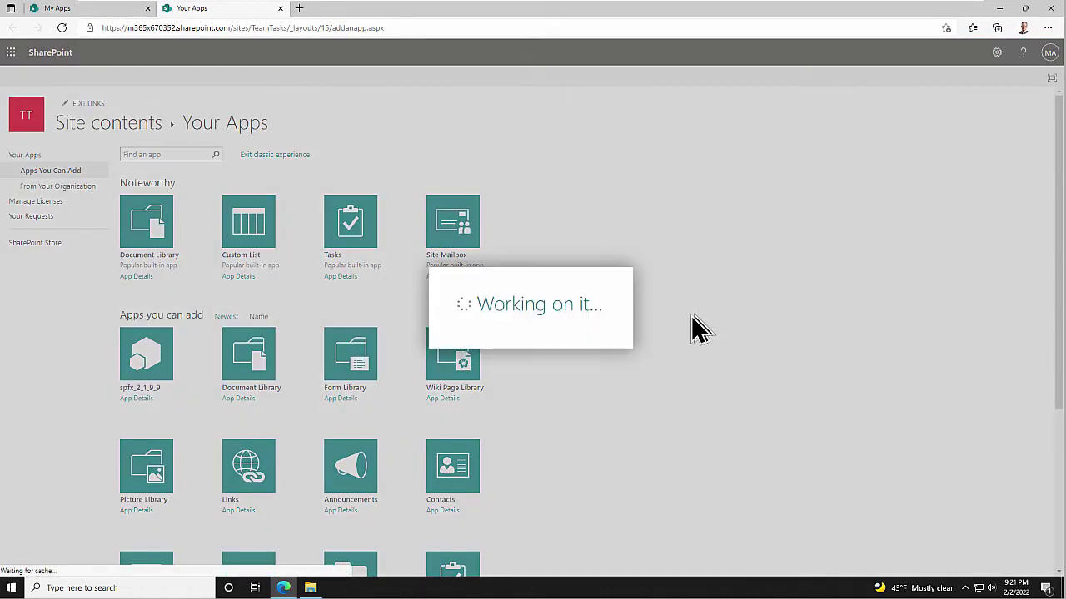
click(619, 309)
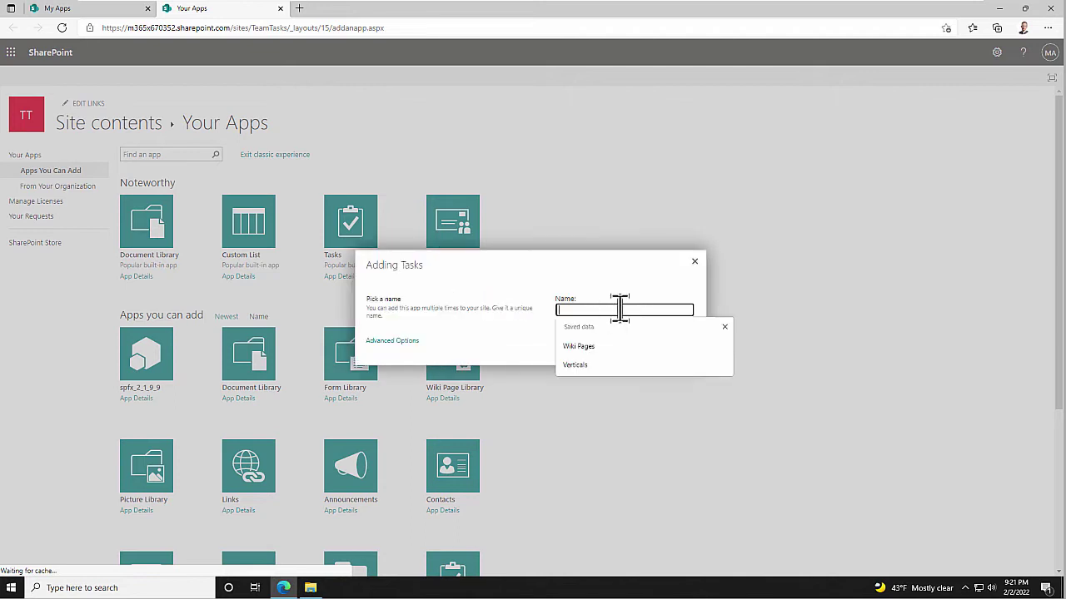
text(Tasks)
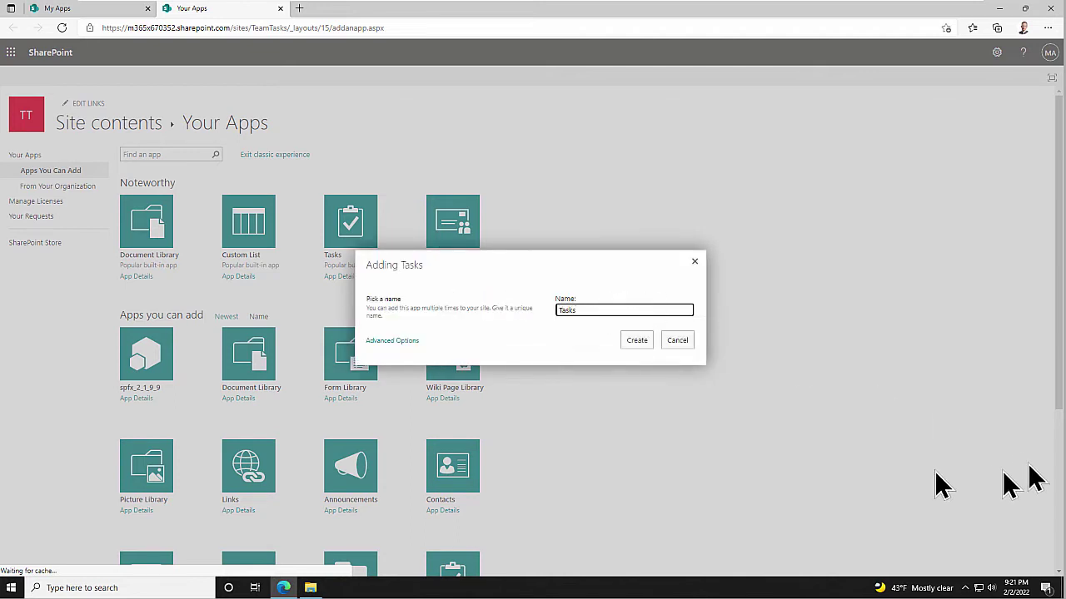
click(633, 341)
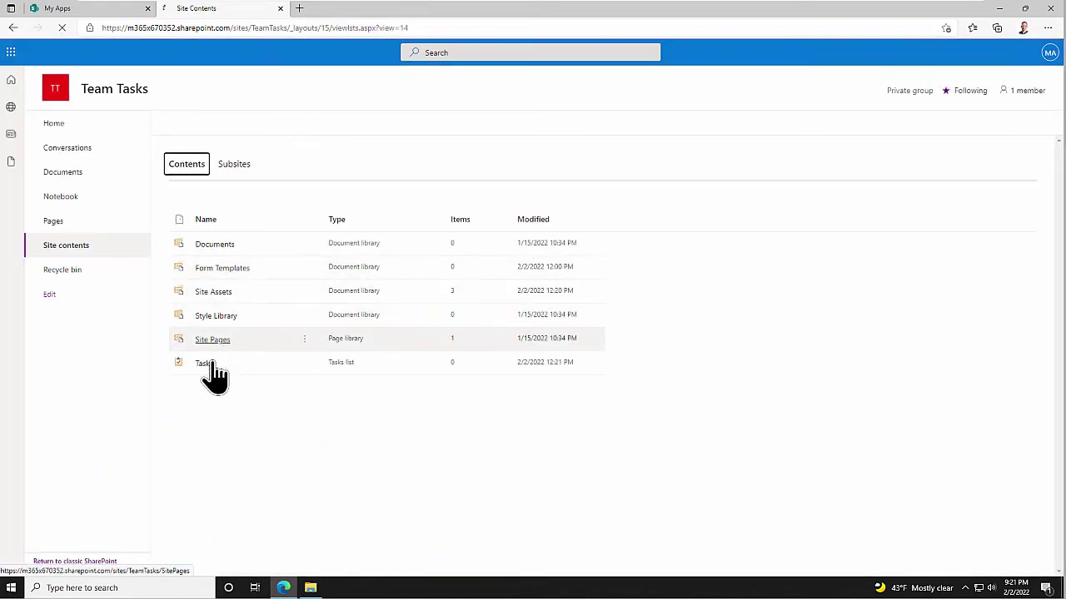
Open the Tasks list, enable the Kanban Task Manager view, and dismiss Get started.
click(204, 367)
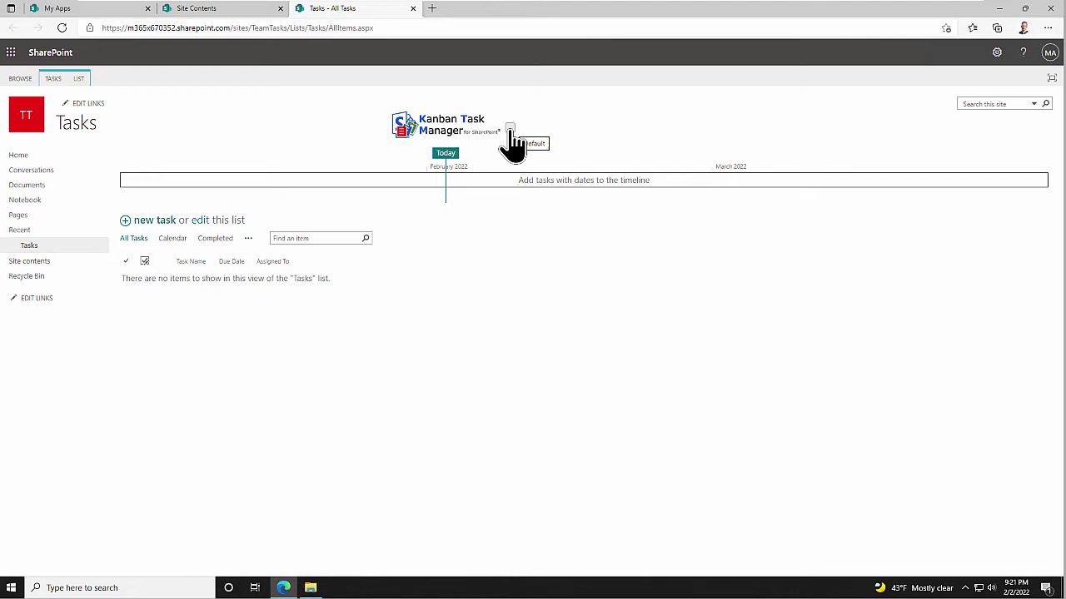
click(424, 129)
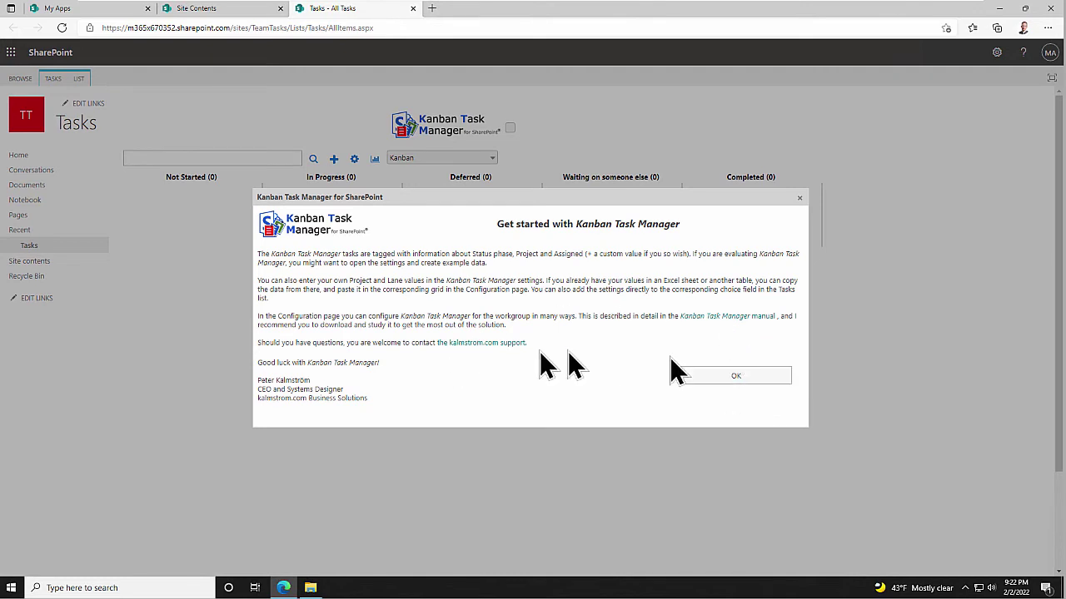
click(729, 381)
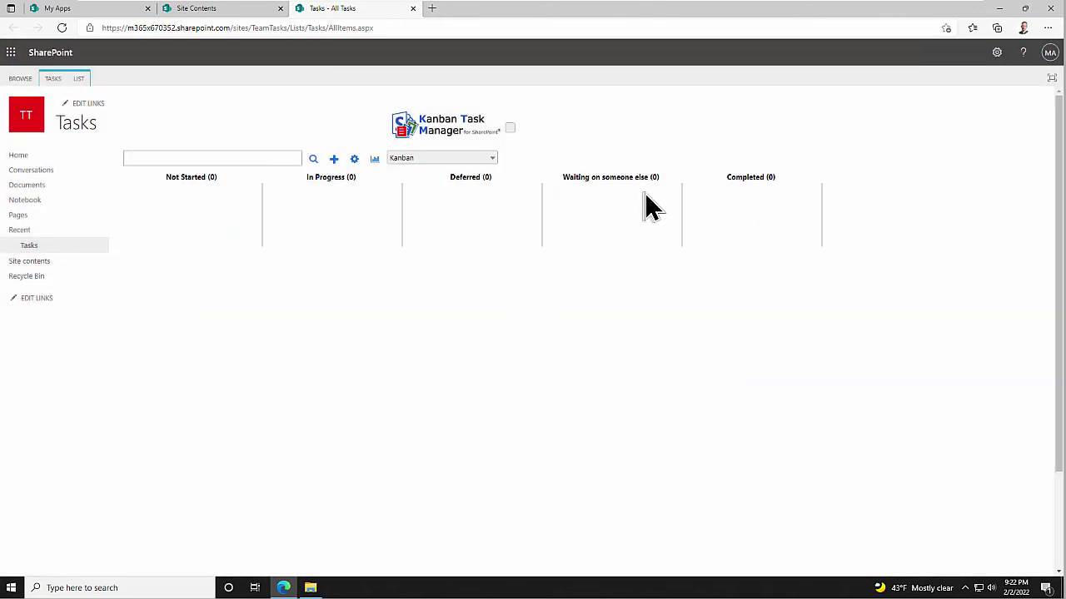
Generate example tasks from the Example Data tab of the Kanban configuration.
click(355, 159)
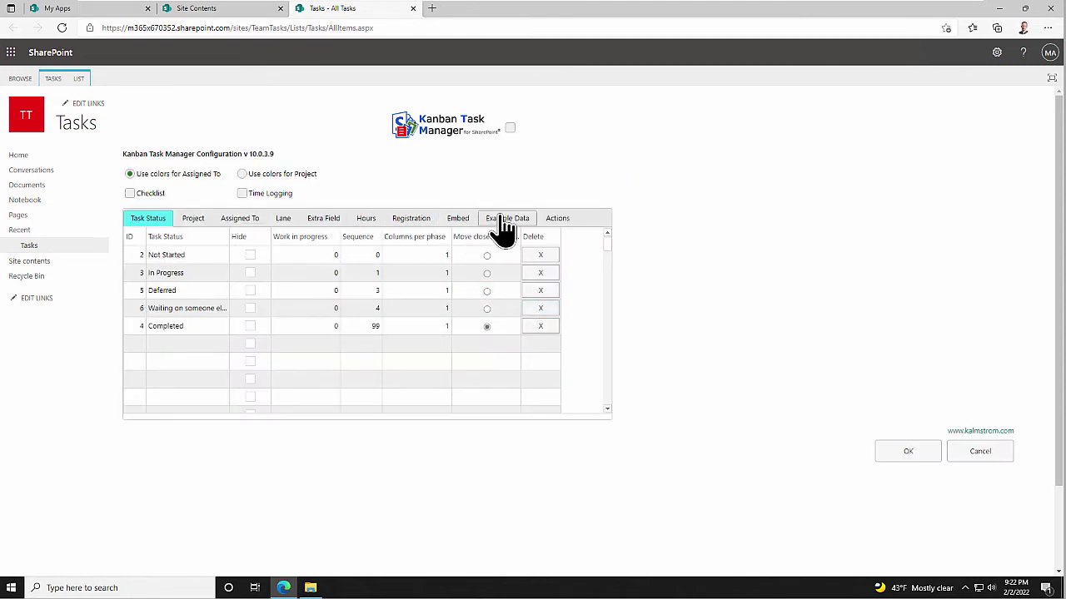
click(501, 220)
click(155, 341)
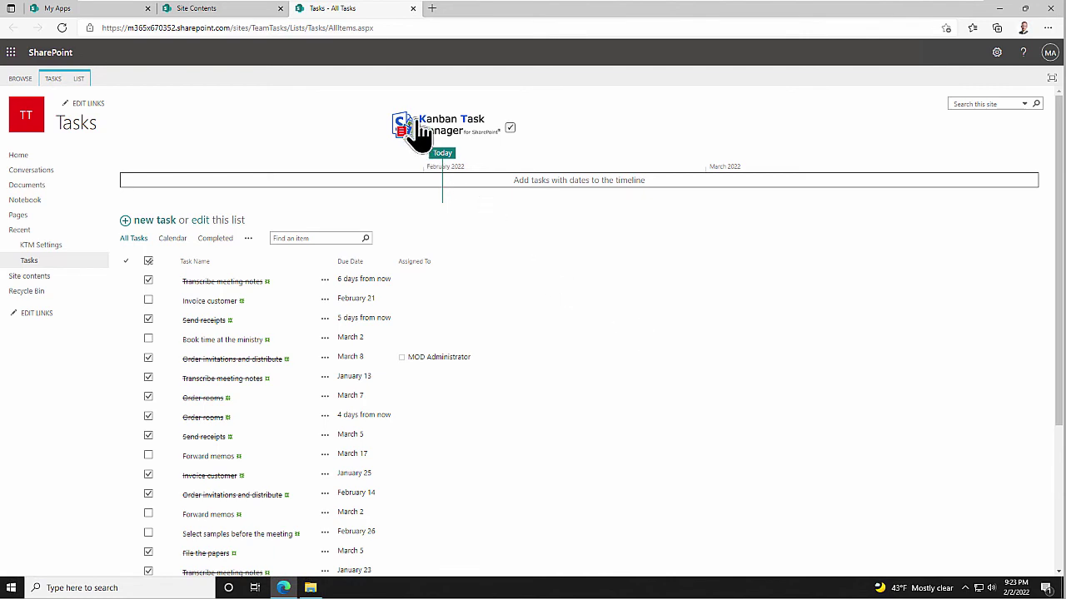
Show the Kanban board and move 'Order invitations and distribute' to Deferred.
click(416, 129)
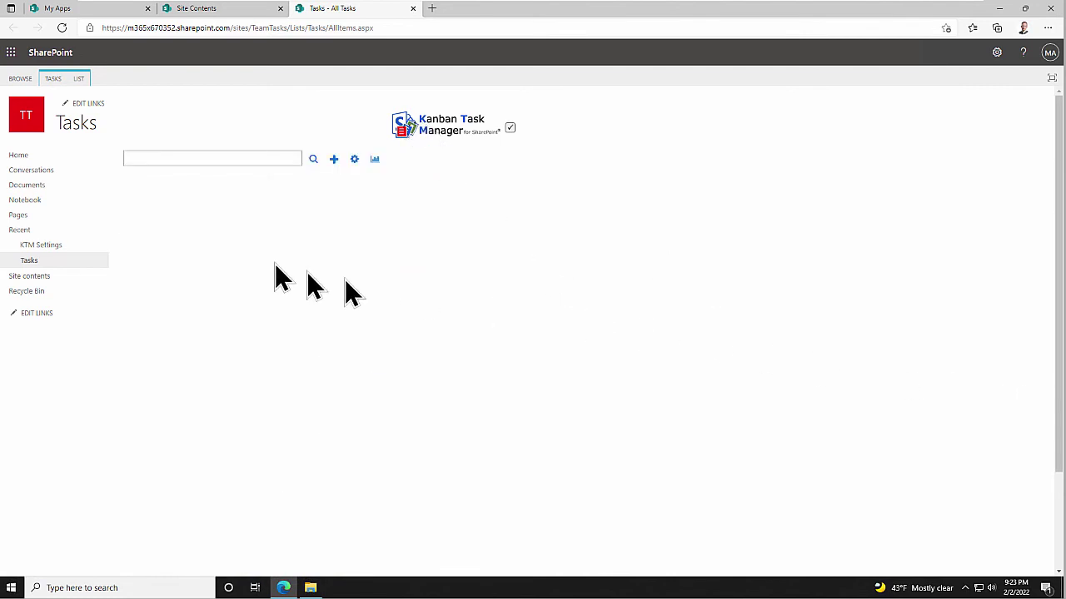
click(33, 261)
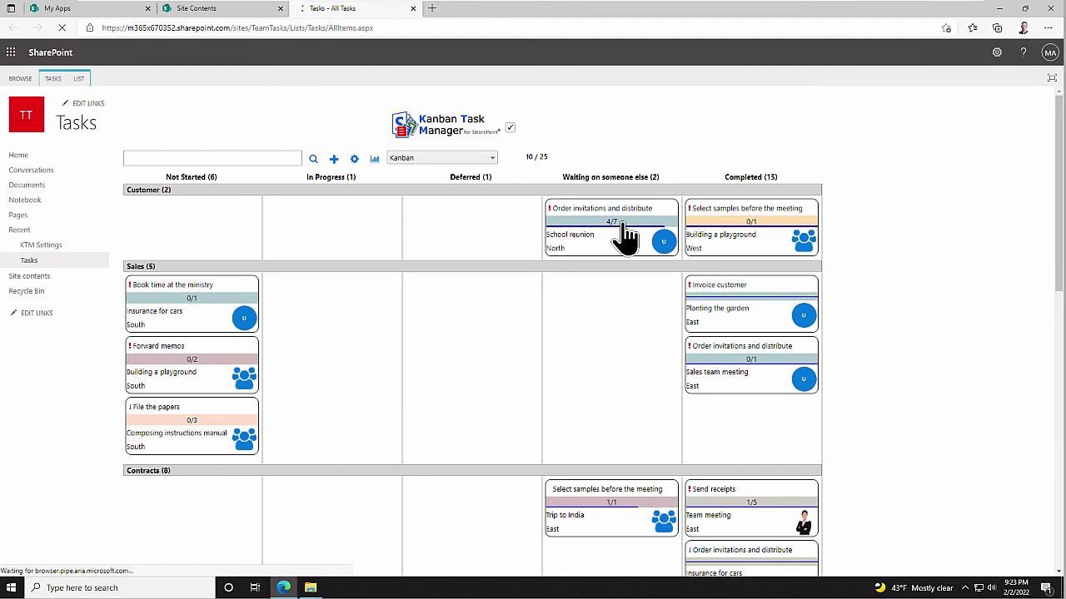
drag(624, 228, 478, 230)
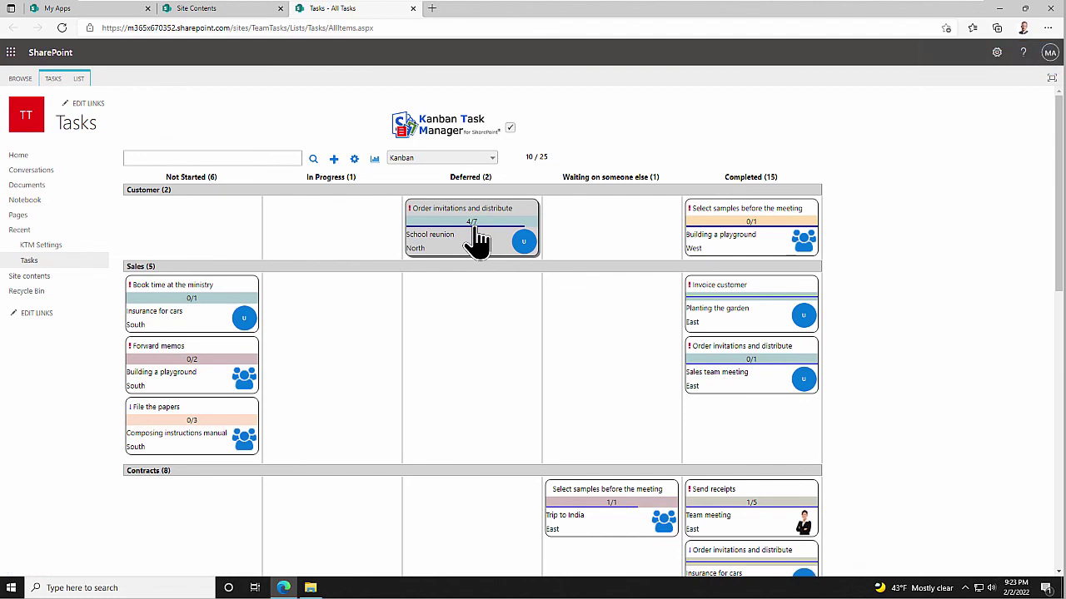
double_click(479, 239)
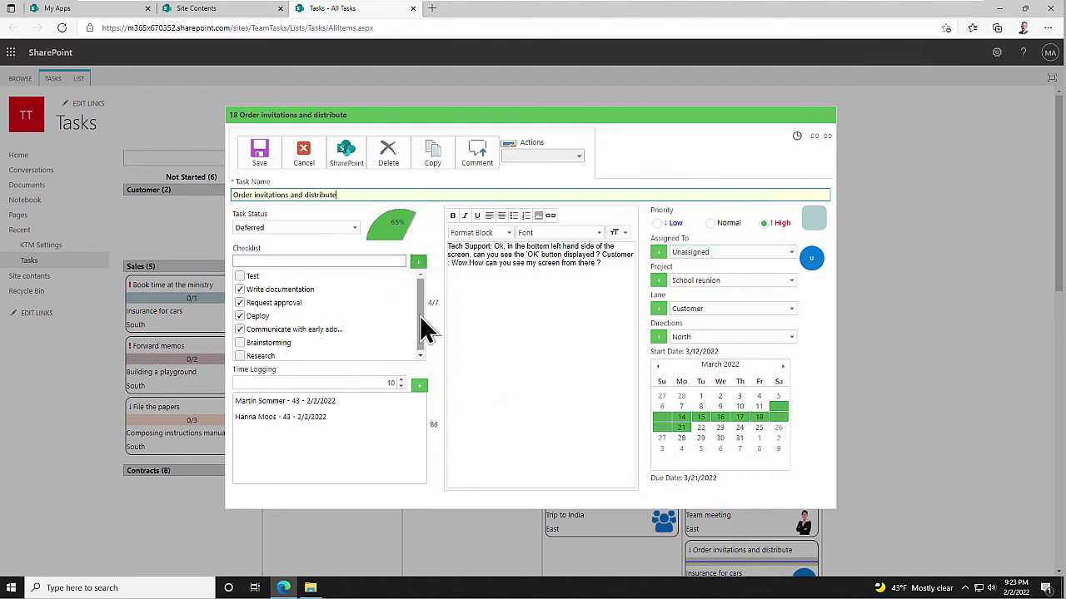
click(259, 152)
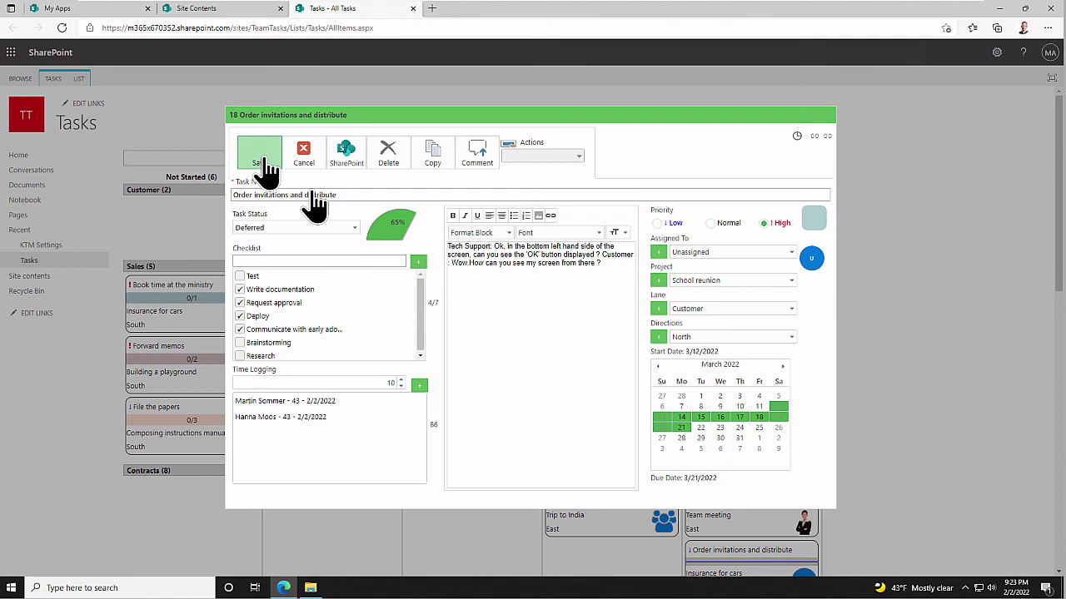